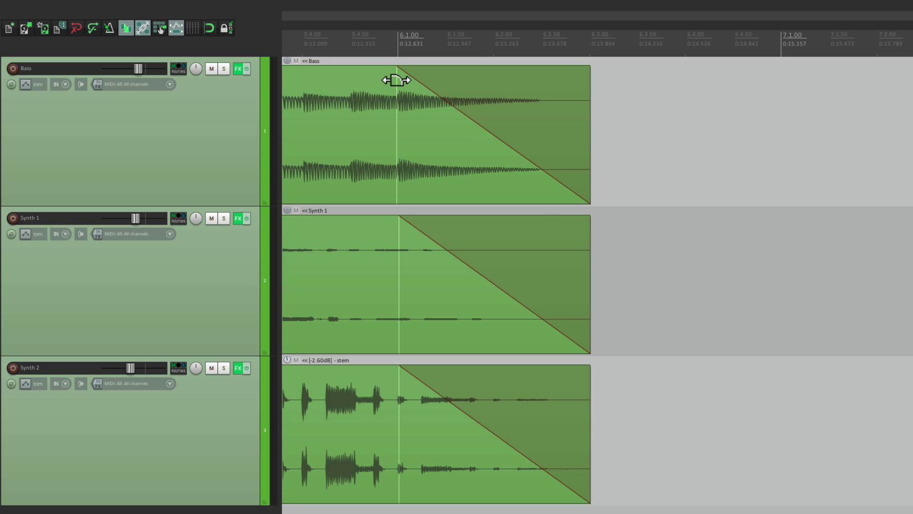
Adjust the Bass item's fade-out, lengthen the item, then restore its original end
mouse_move(396, 80)
left_mouse_down()
mouse_move(445, 75)
mouse_move(383, 84)
mouse_move(408, 86)
mouse_move(397, 86)
left_mouse_up()
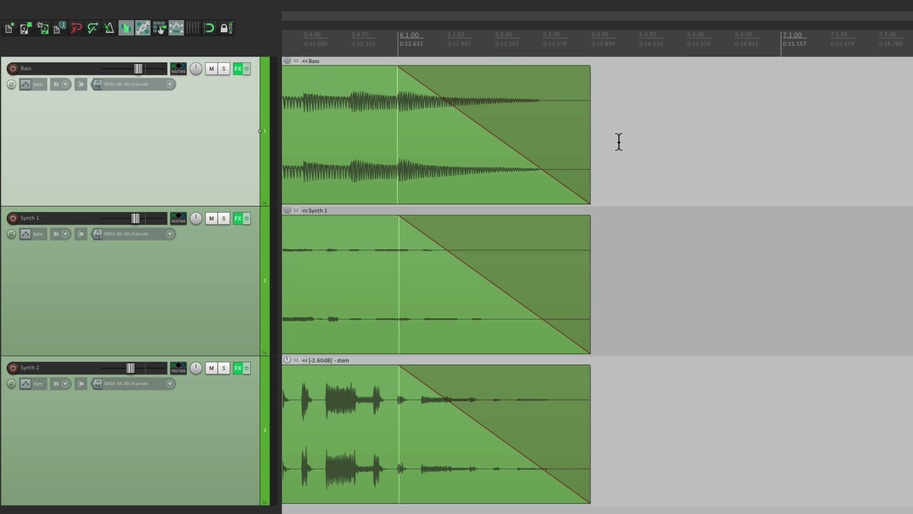
left_click_drag(588, 133, 709, 128)
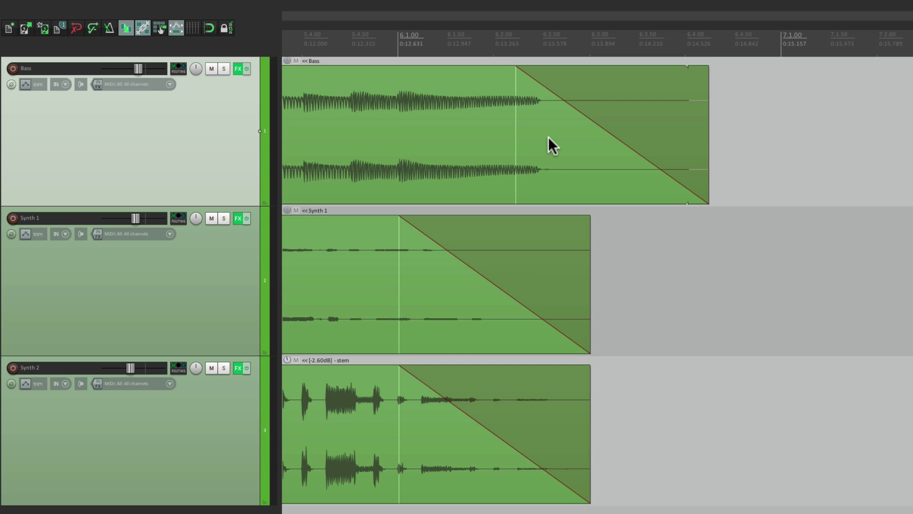
left_click_drag(707, 137, 588, 140)
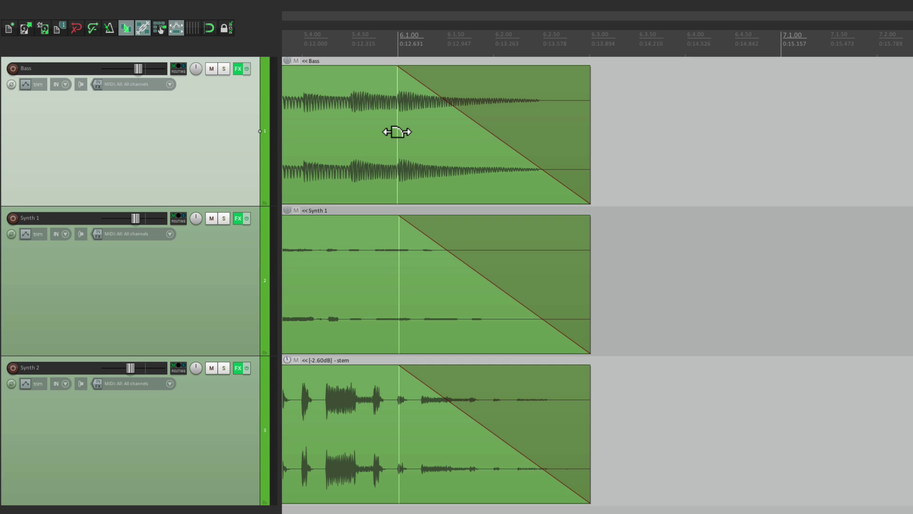
Open Preferences at Editing Behavior > Mouse Modifiers for media item edge left-drag
key("super+comma")
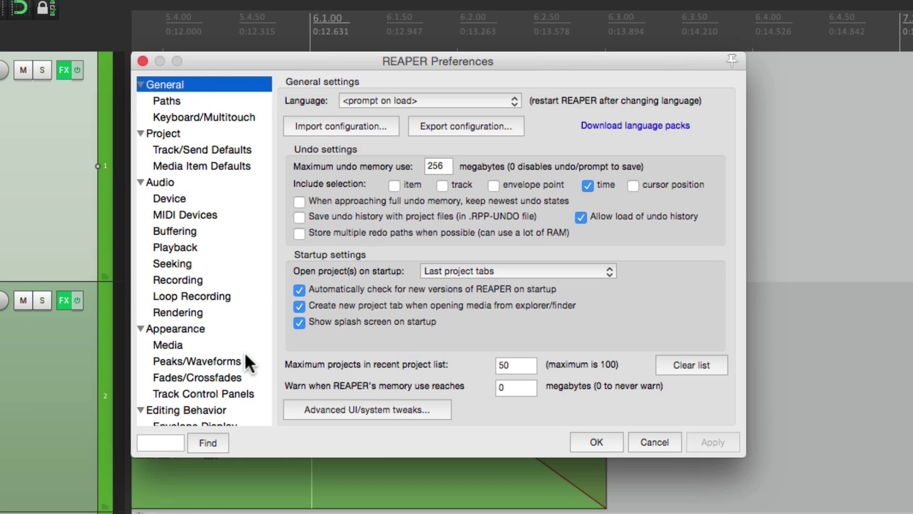
scroll(236, 336, "down", 8)
left_click(225, 219)
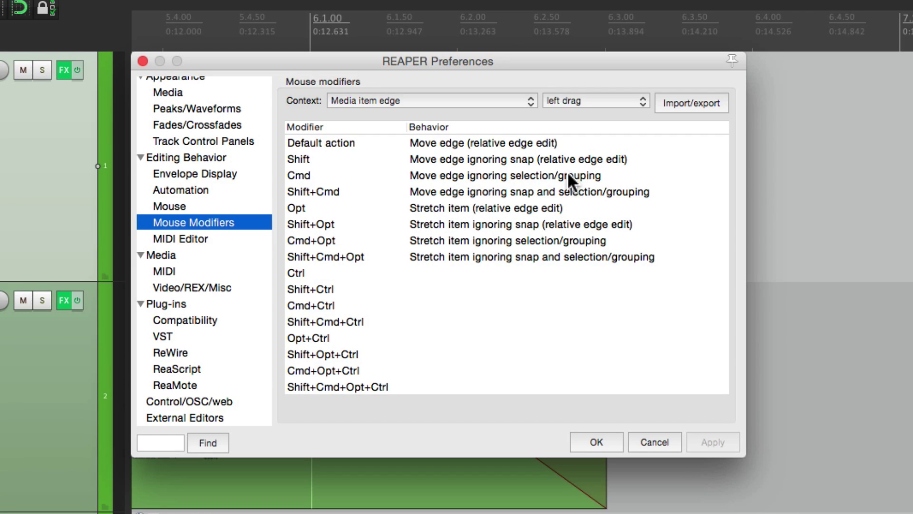
Set Ctrl edge-drag to 'Move edge without changing fade-in end (fade-out start) time' and confirm with OK
left_click(442, 273)
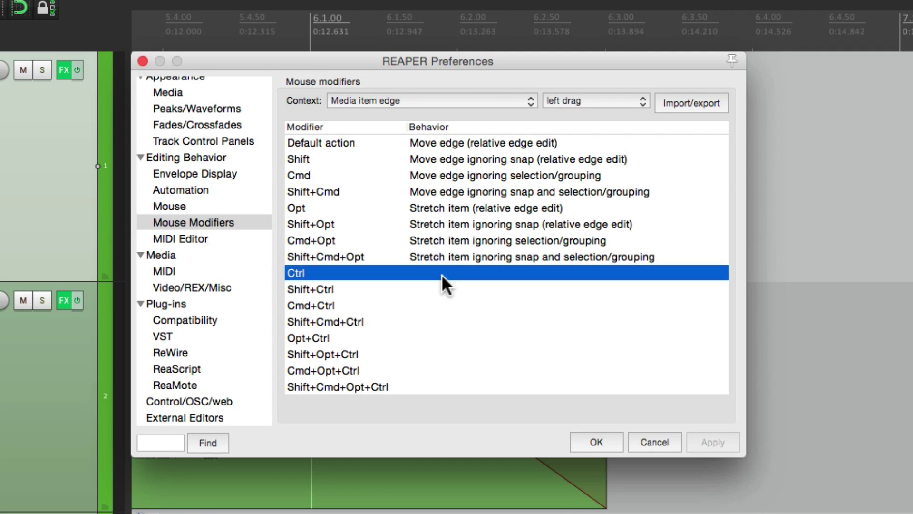
right_click(441, 274)
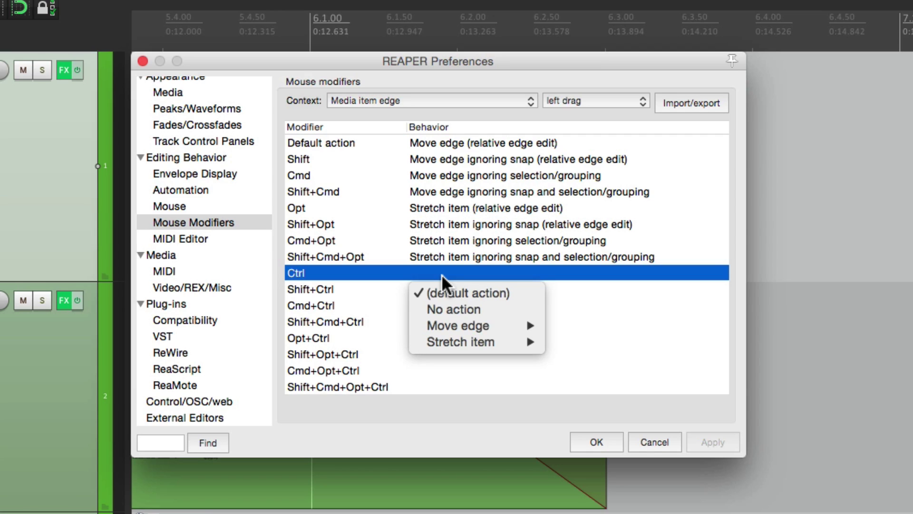
mouse_move(433, 324)
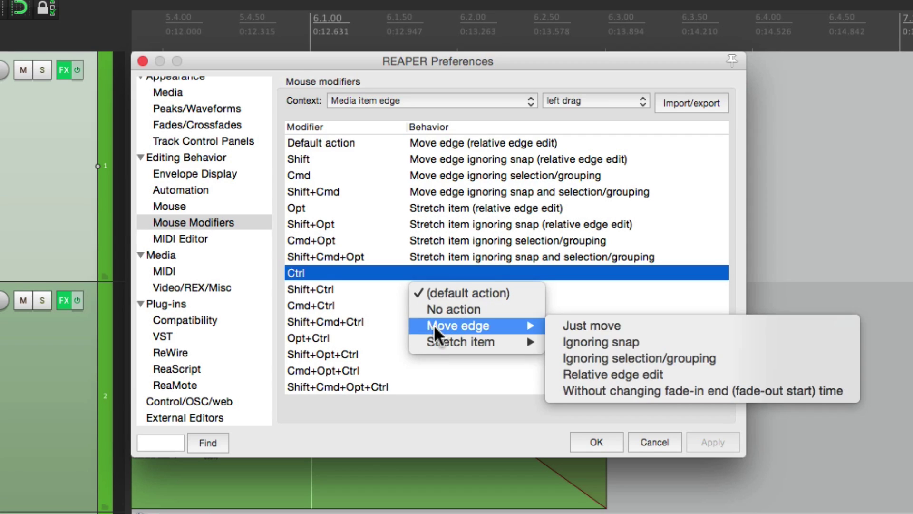
left_click(746, 391)
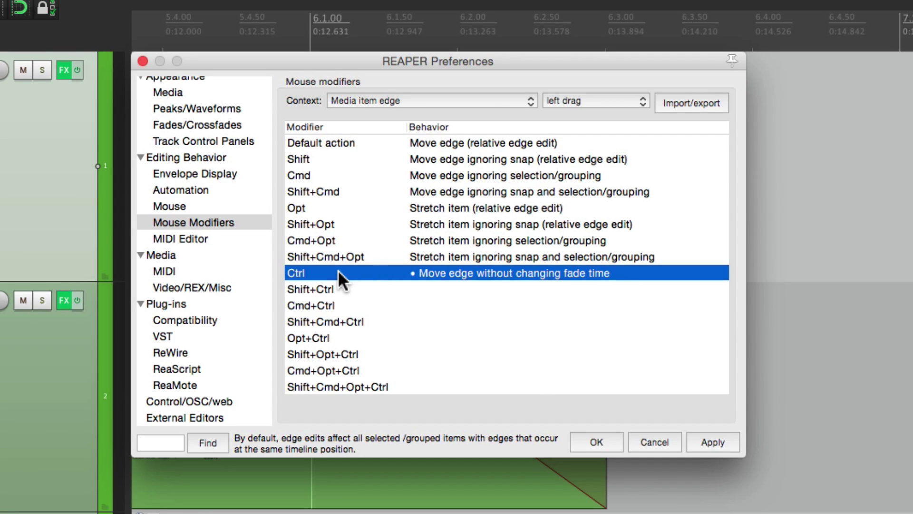
left_click(596, 442)
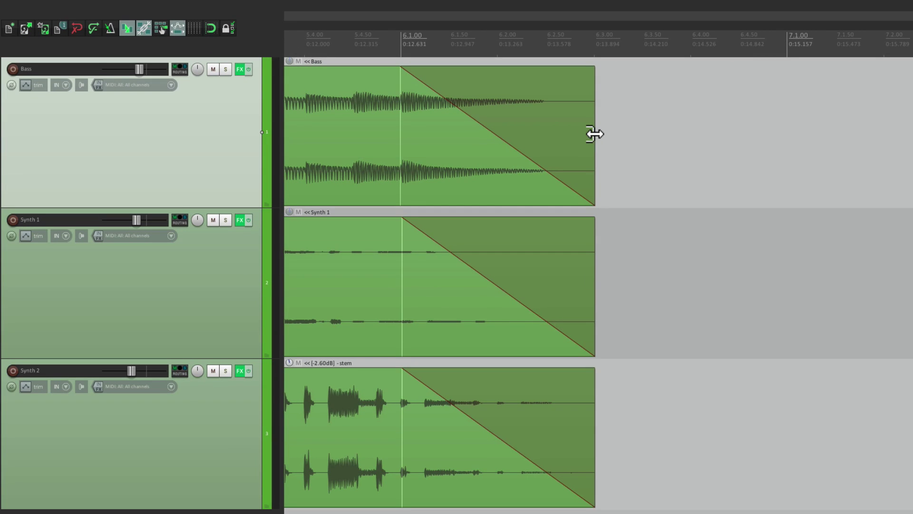
left_click_drag(594, 133, 669, 137)
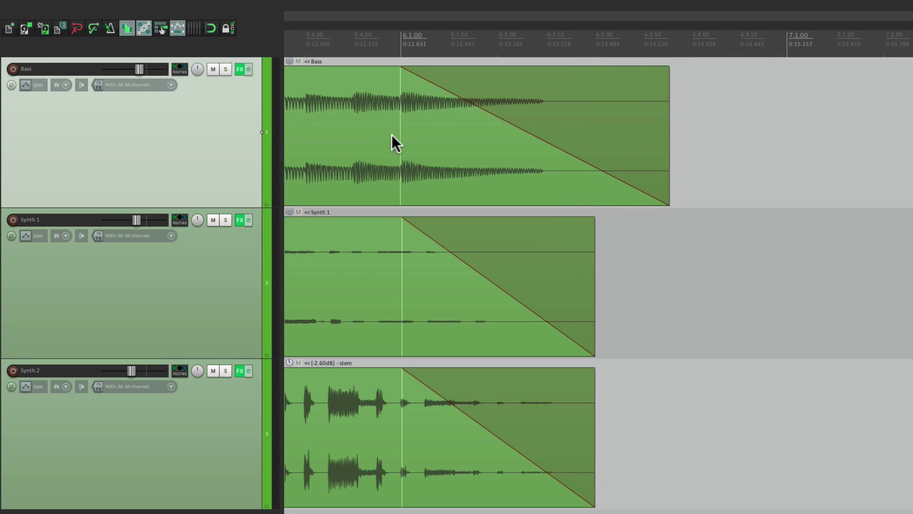
left_click_drag(593, 266, 617, 265)
left_click_drag(595, 391, 651, 395)
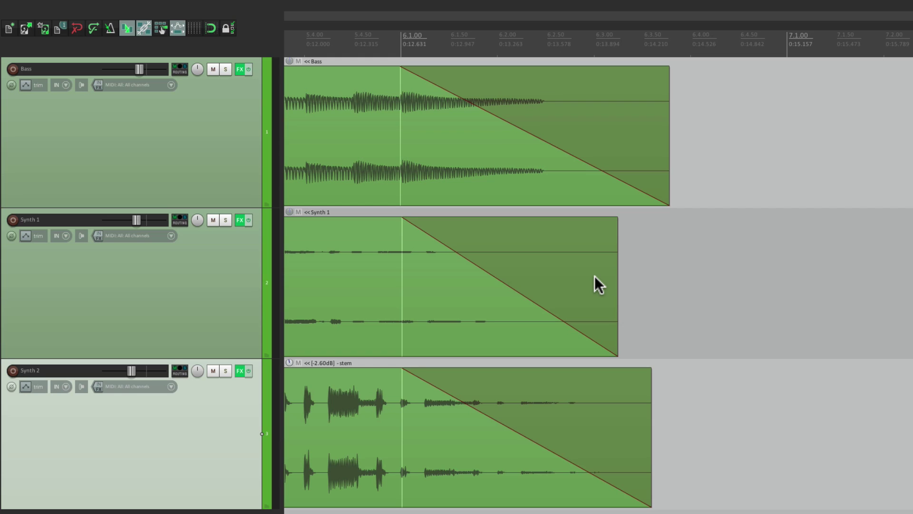
Trim all three items' ends to one point and select Bass, Synth 1 and Synth 2
key("alt+t")
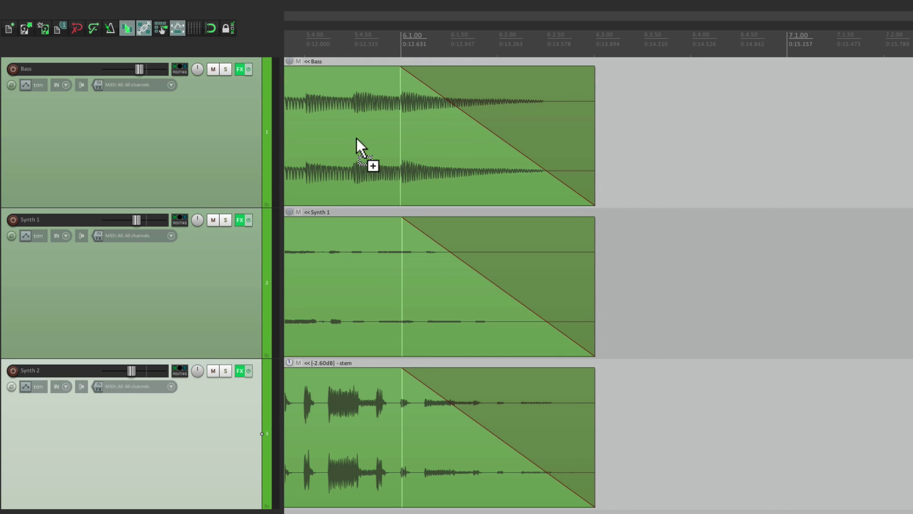
left_click(454, 136, "ctrl")
left_click(367, 286, "ctrl")
left_click(371, 418, "ctrl")
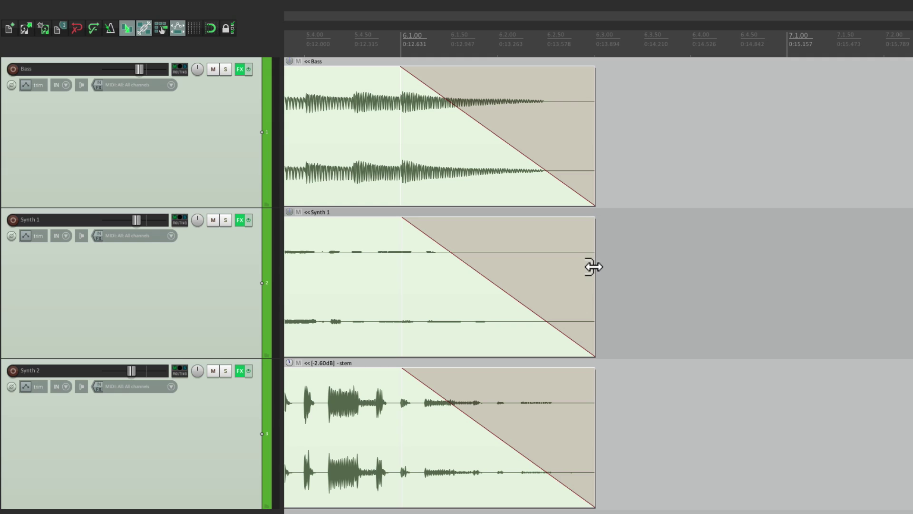
Ctrl-drag the selected items' right edges outward together to end around 6.3.83
left_click_drag(592, 267, 663, 273)
key("ctrl+z")
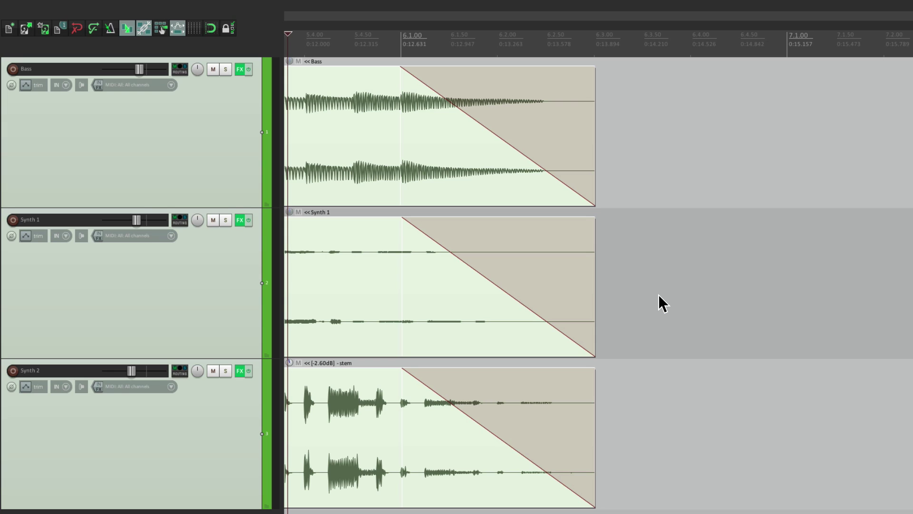
key("ctrl+z")
left_click_drag(595, 258, 673, 277)
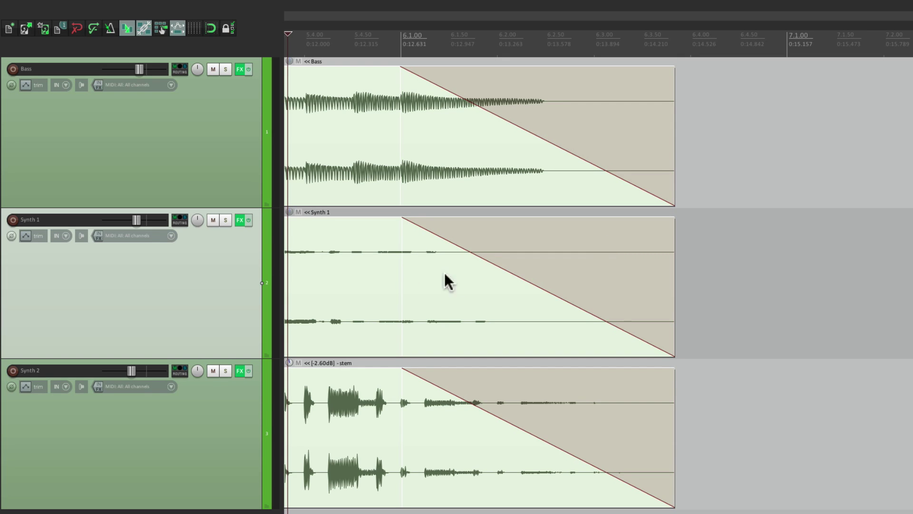
Add fade-ins to the Bass, Synth 1 and Synth 2 items, then shift Bass's start slightly earlier
scroll(455, 273, "left", 15)
scroll(477, 284, "left", 3)
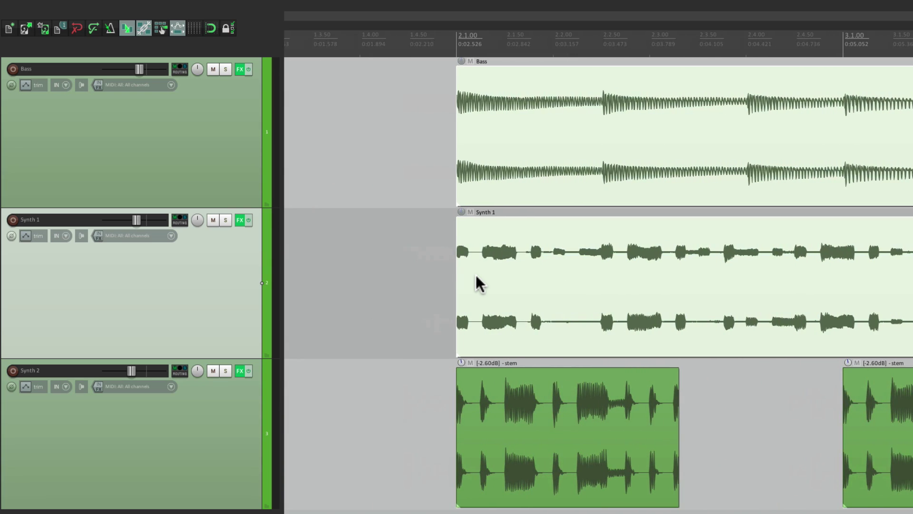
scroll(432, 259, "up", 4)
key("ctrl+a")
left_click_drag(494, 71, 644, 158)
left_click_drag(497, 219, 685, 305)
left_click_drag(495, 370, 692, 414)
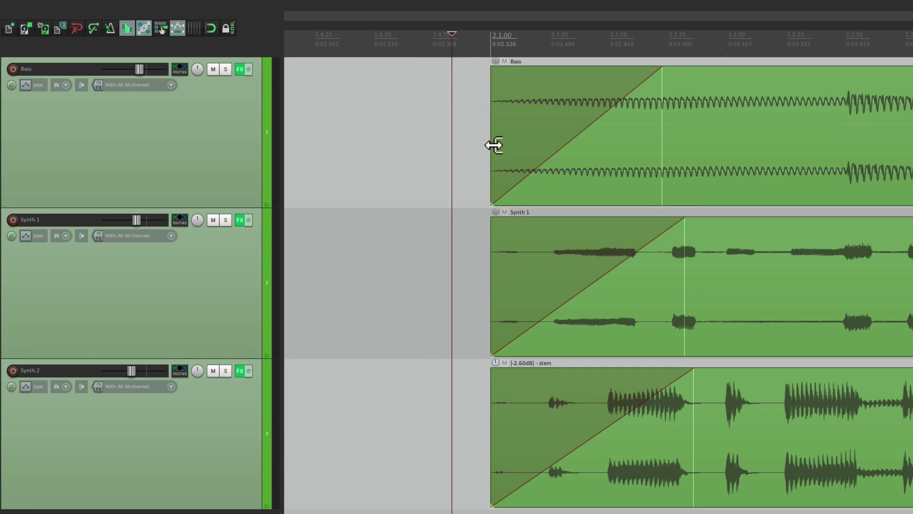
left_click_drag(494, 145, 451, 155)
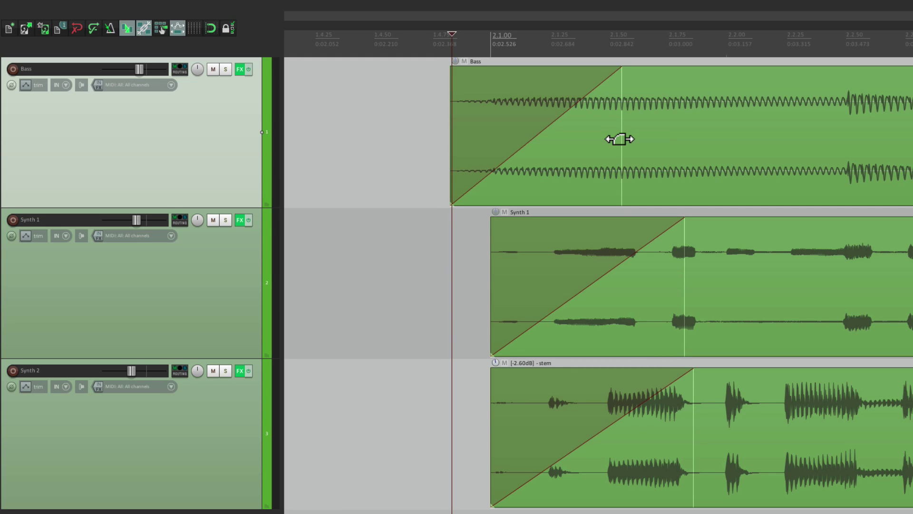
mouse_move(449, 136)
left_mouse_down()
mouse_move(405, 144)
mouse_move(494, 142)
mouse_move(458, 145)
left_mouse_up()
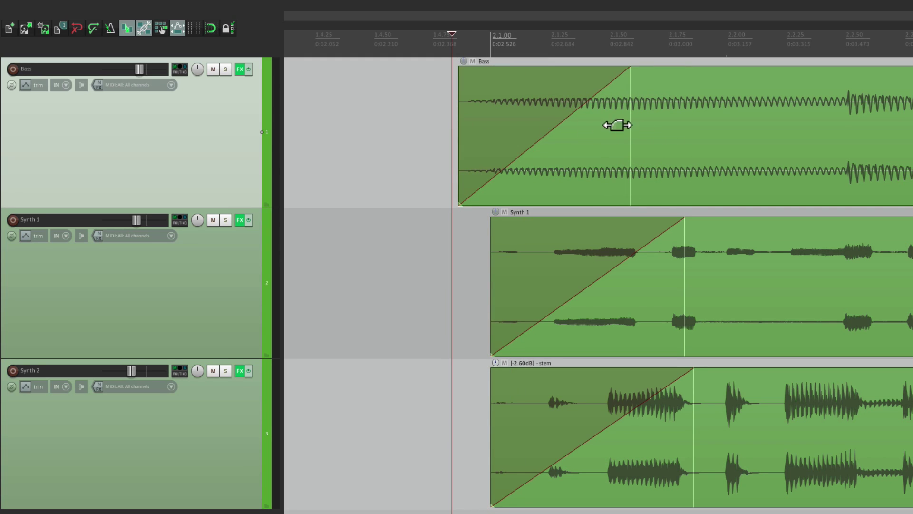
Ctrl-drag all three items' starts earlier to about 1.4.39, keeping each fade-in's end fixed
left_click_drag(459, 144, 379, 169)
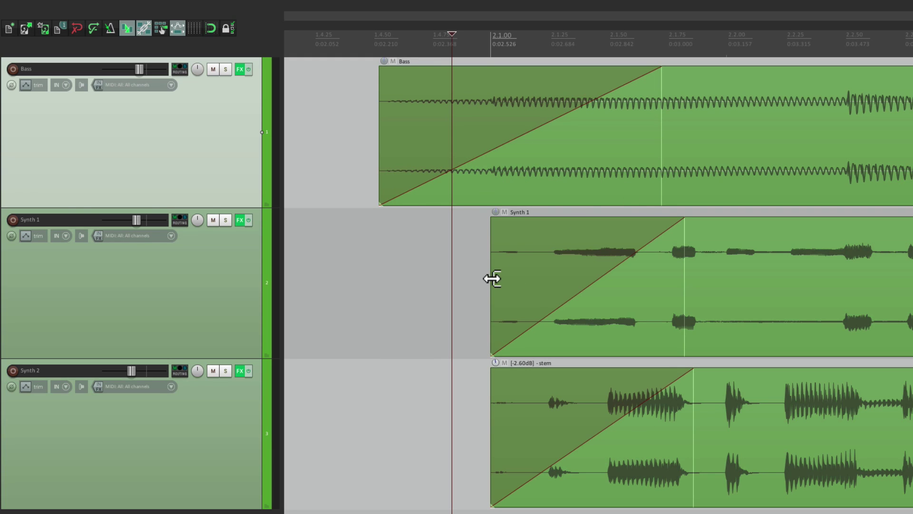
left_click_drag(492, 278, 409, 291)
left_click_drag(490, 418, 417, 426)
left_click_drag(748, 148, 583, 410)
left_click_drag(418, 405, 345, 402)
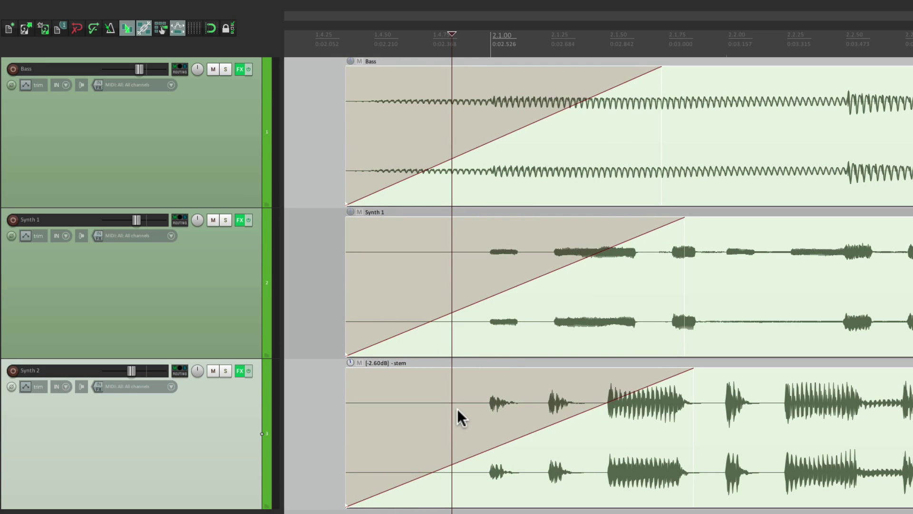
key("super+comma")
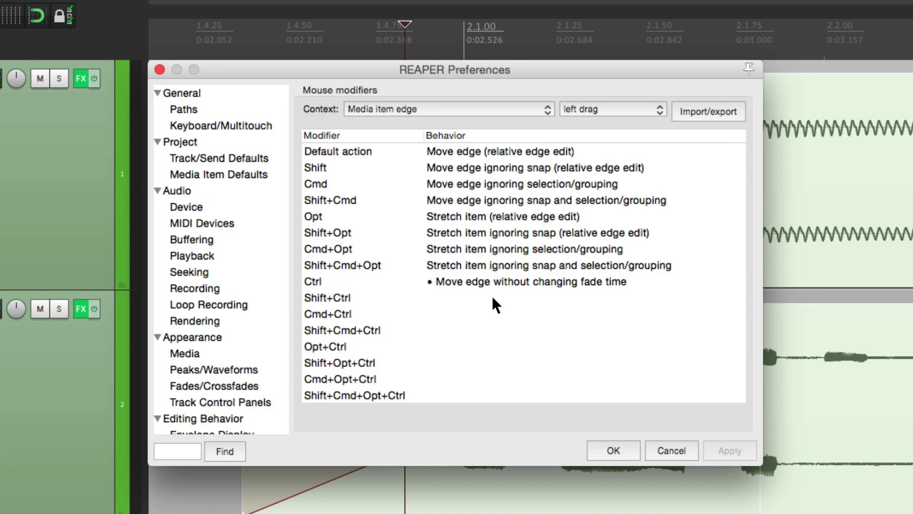
left_click(489, 277)
left_click(487, 276)
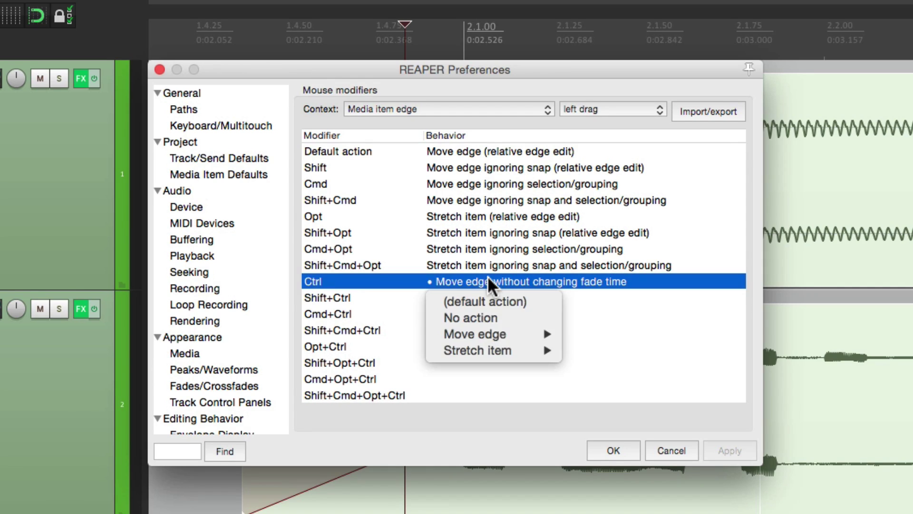
mouse_move(469, 331)
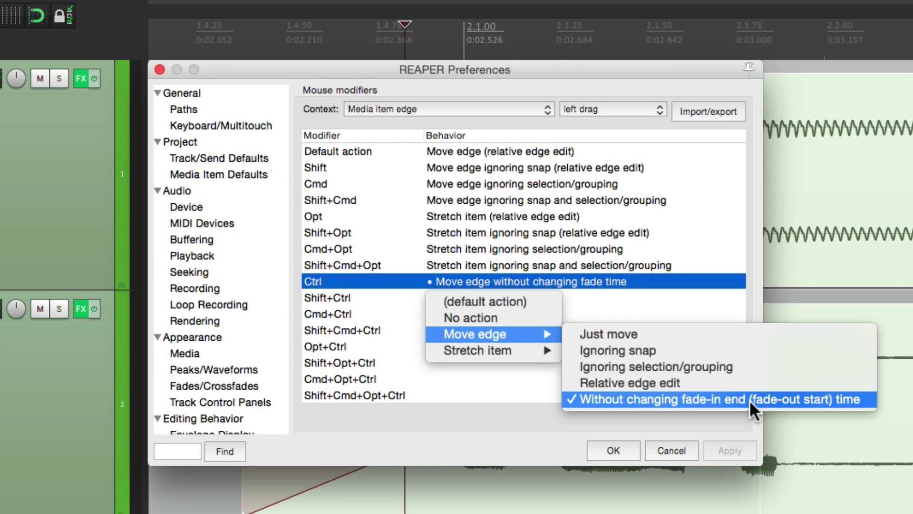
left_click(497, 394)
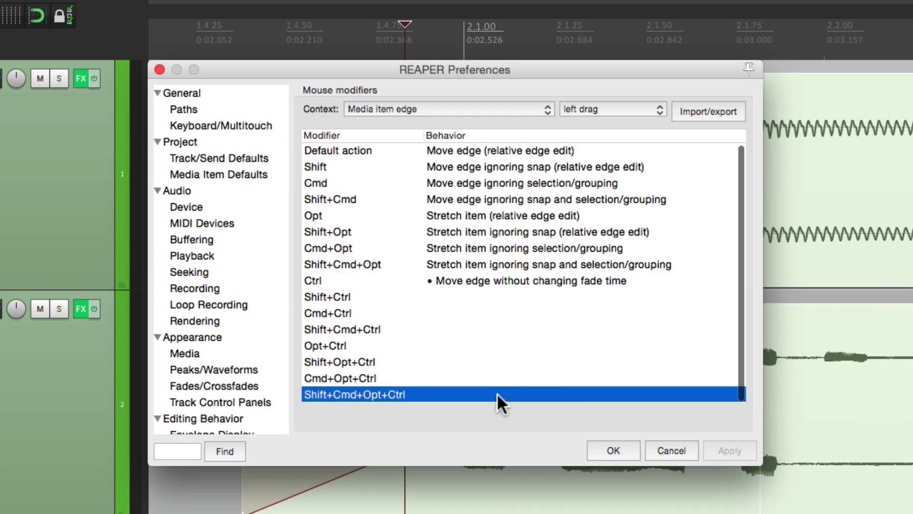
left_click(633, 449)
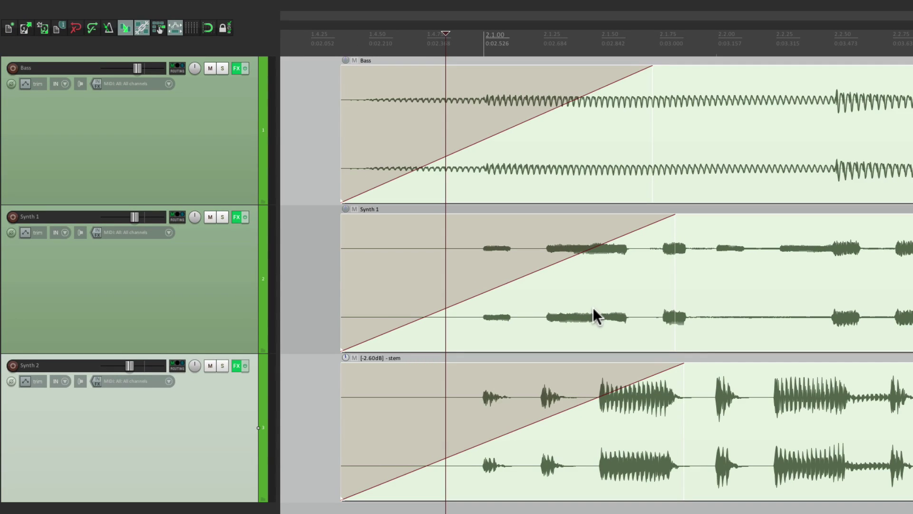